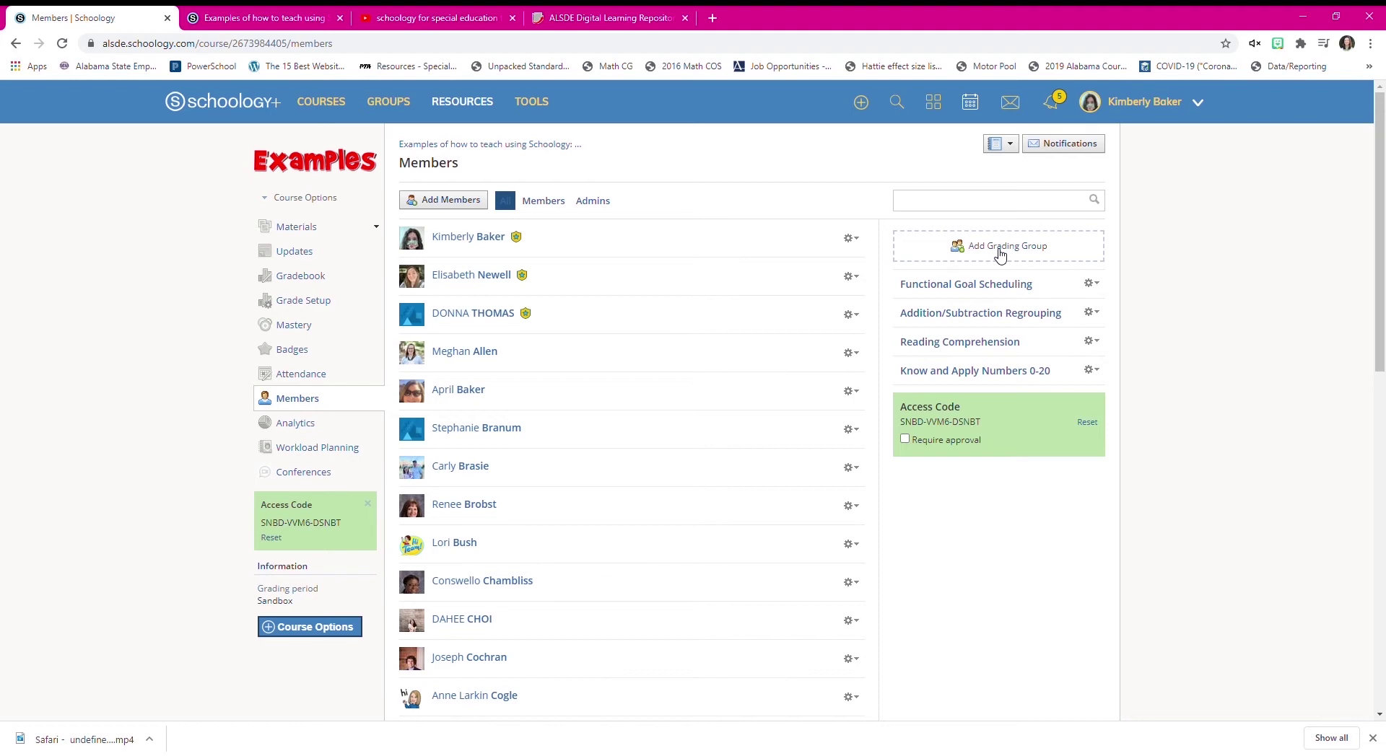
Begin a new grading group, select the first-column members in the top three rows, and discard the unnamed group
click(1000, 253)
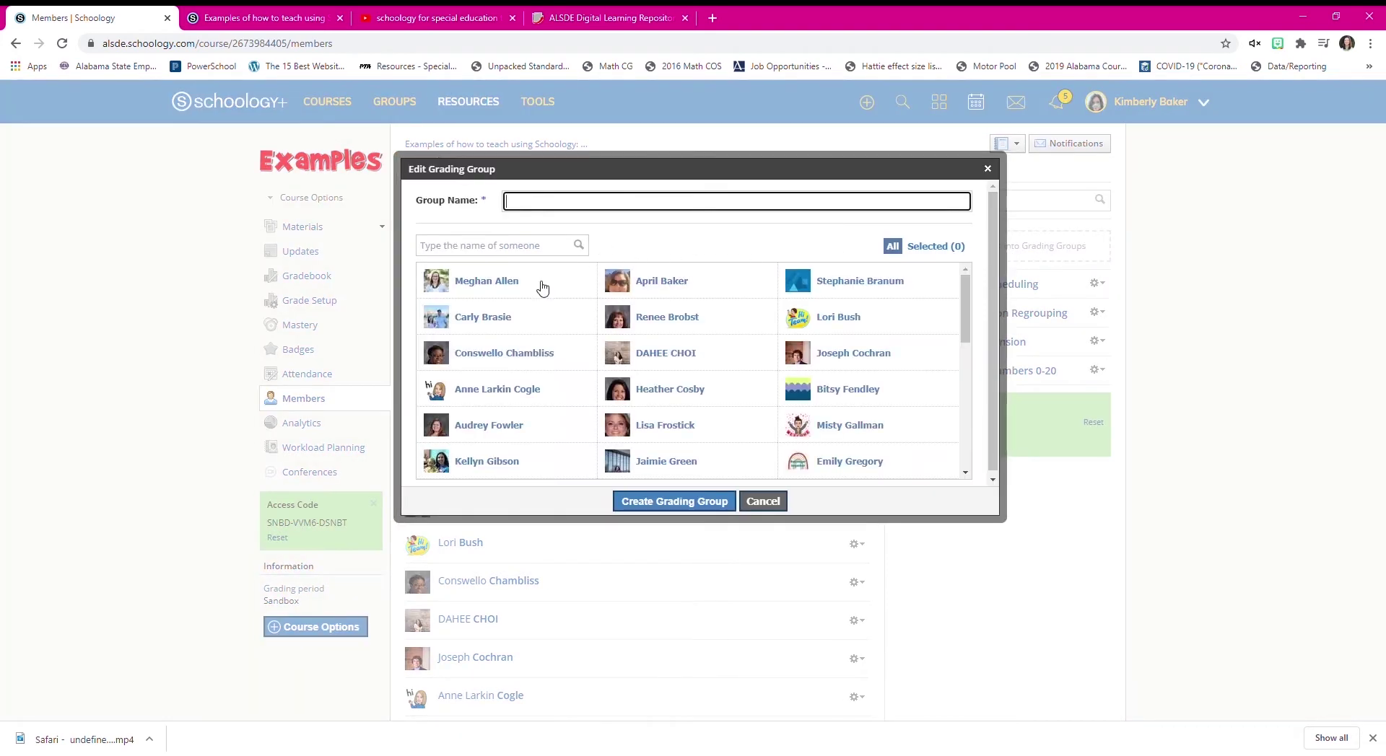
click(542, 292)
click(545, 318)
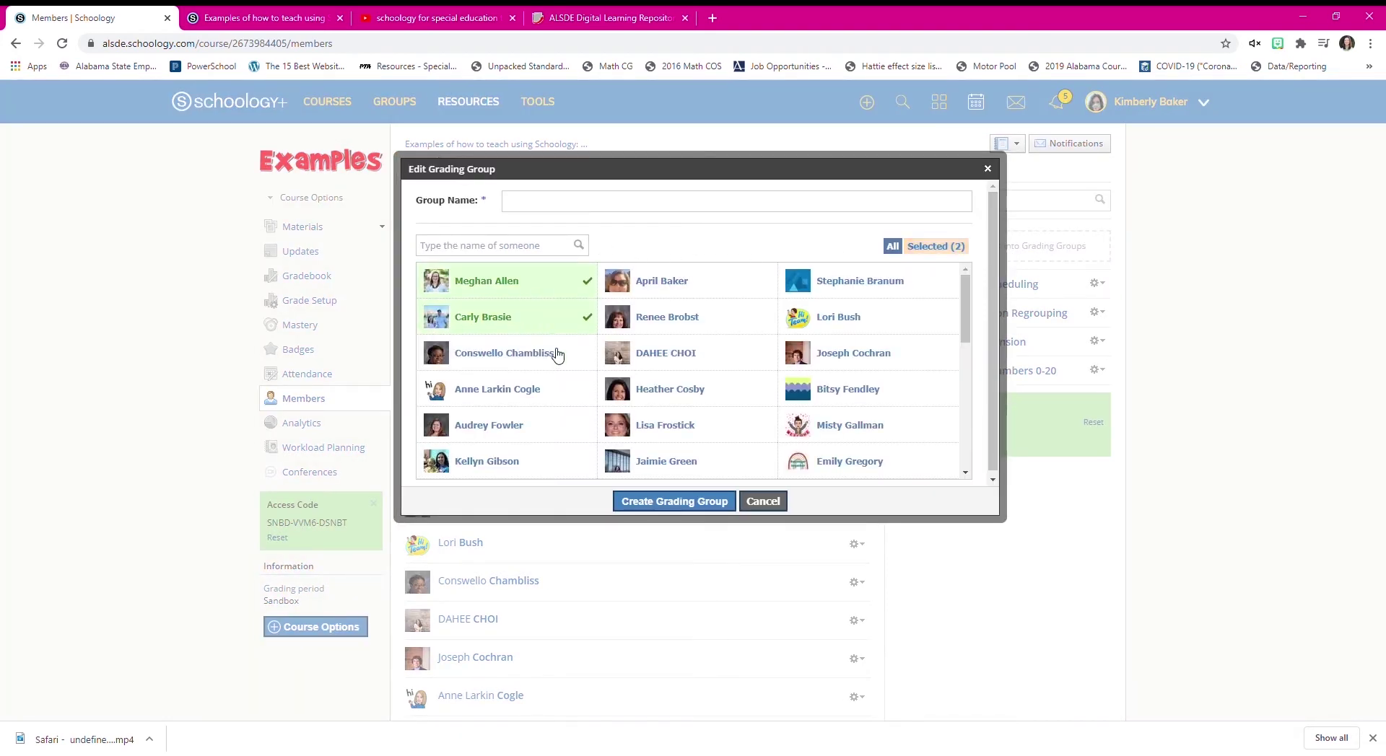
click(557, 353)
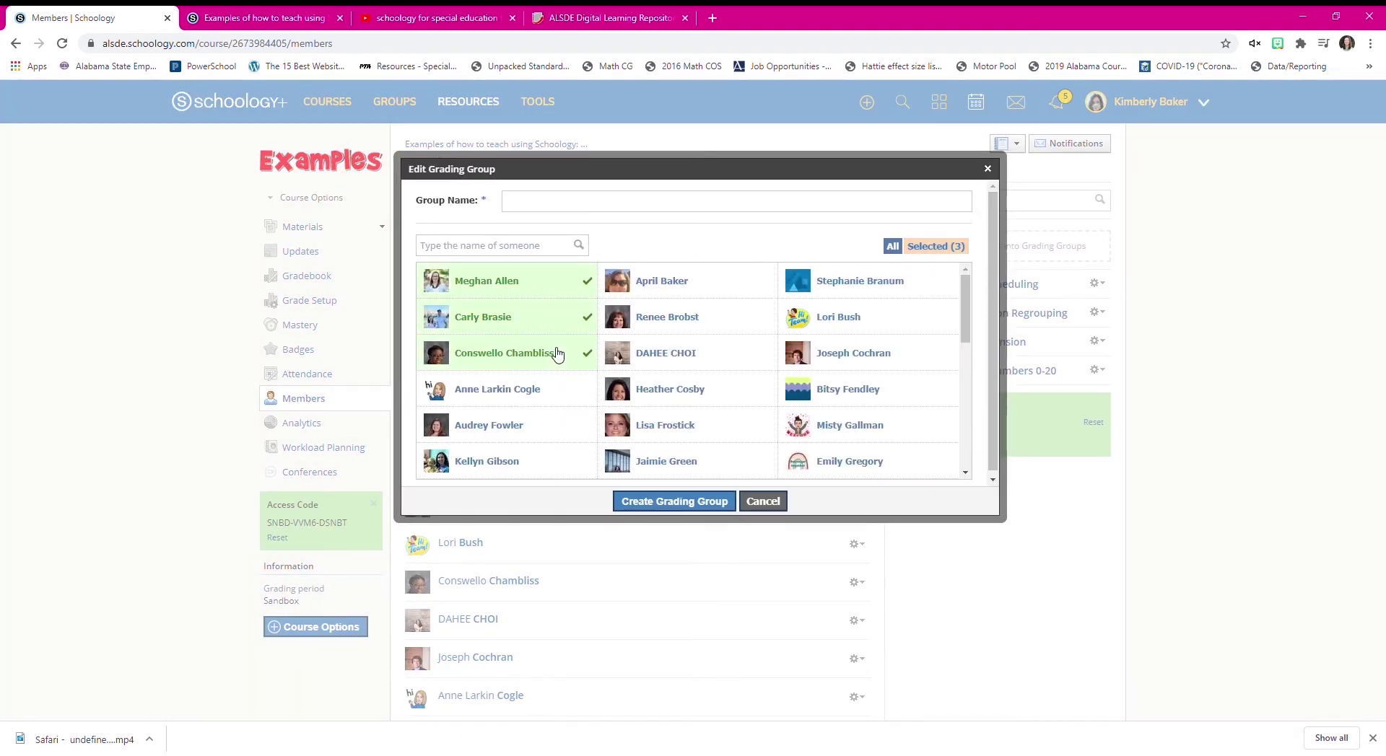
click(525, 250)
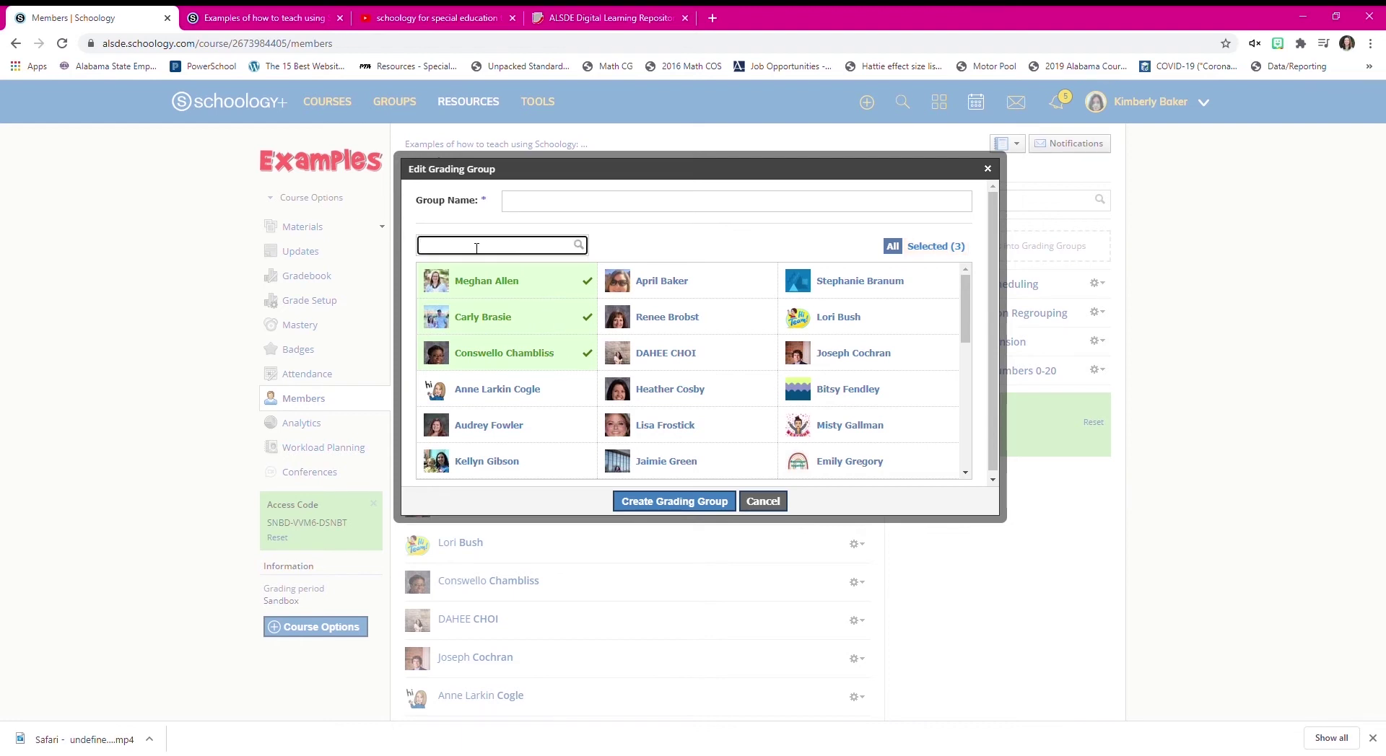
click(584, 209)
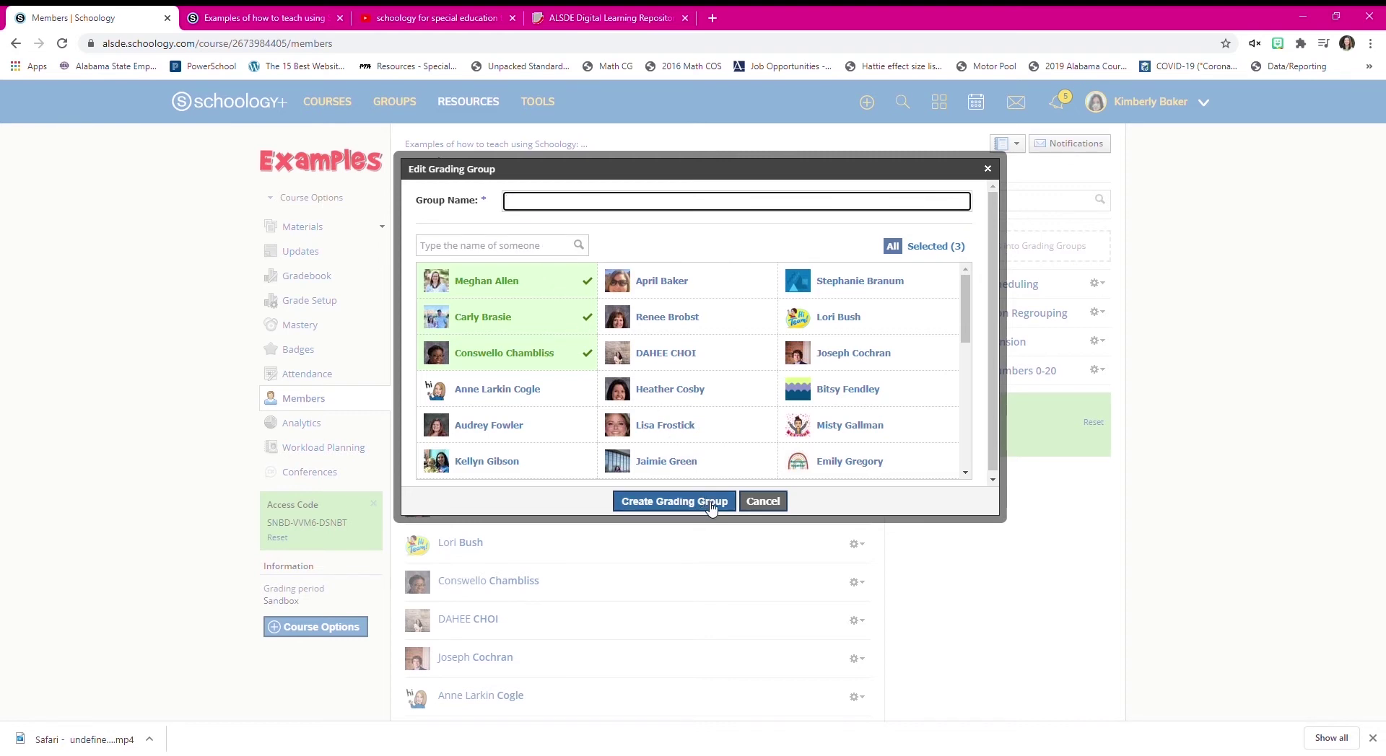
click(781, 509)
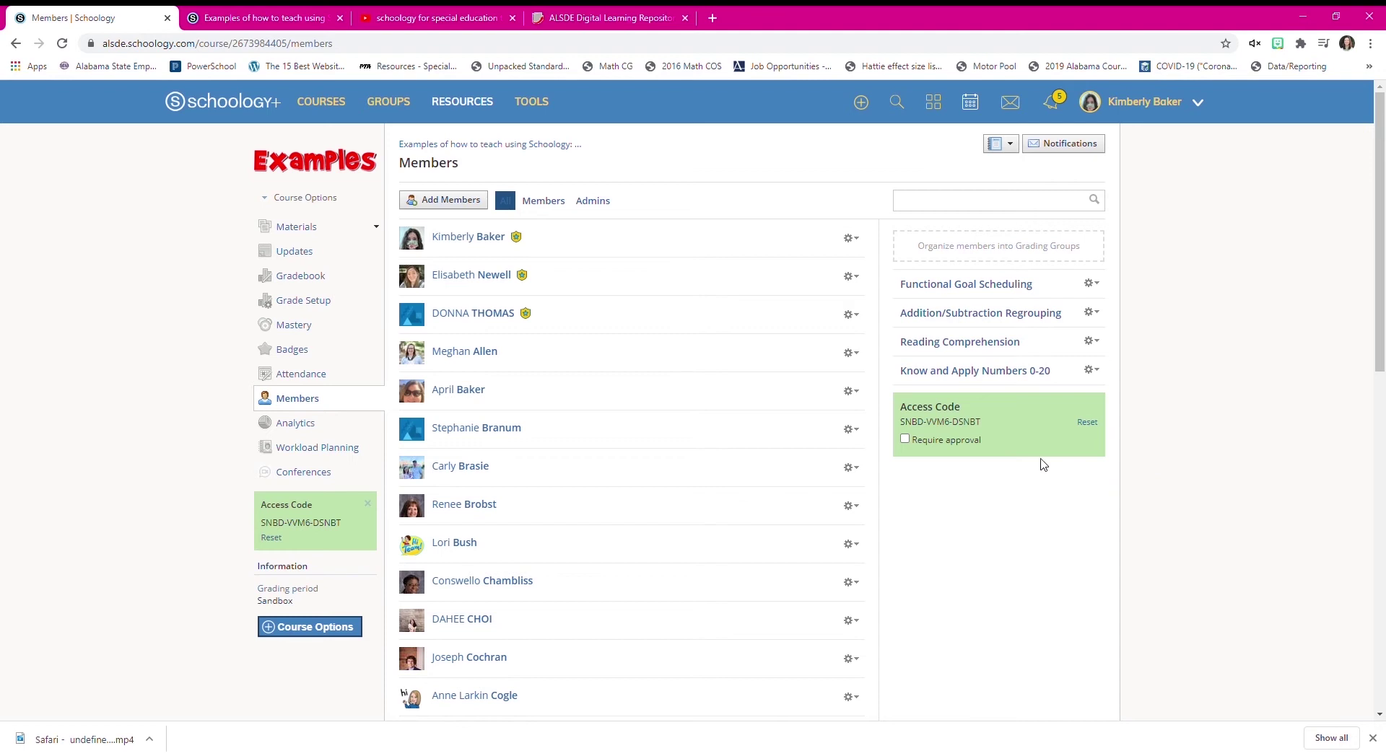
Start a new assignment in the course materials and enable assigning it to individual members or grading groups
click(313, 228)
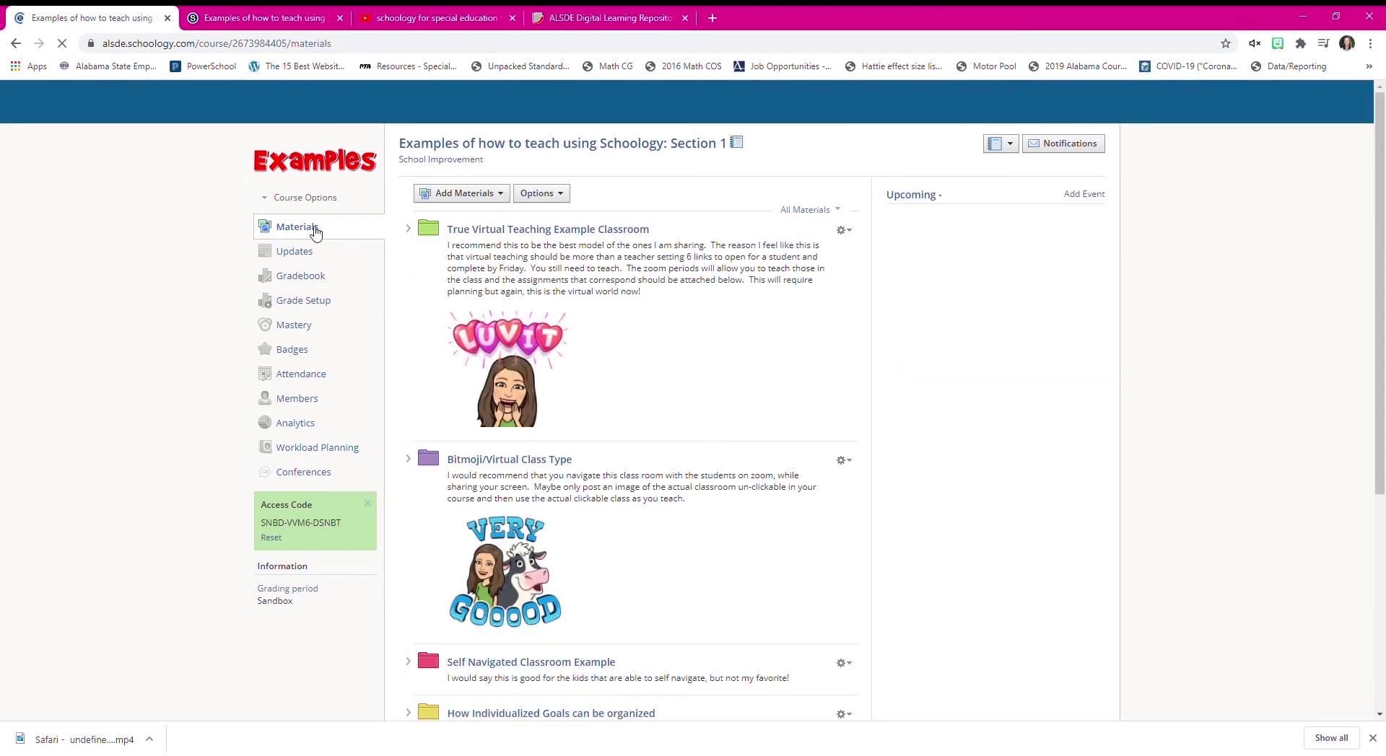
click(489, 204)
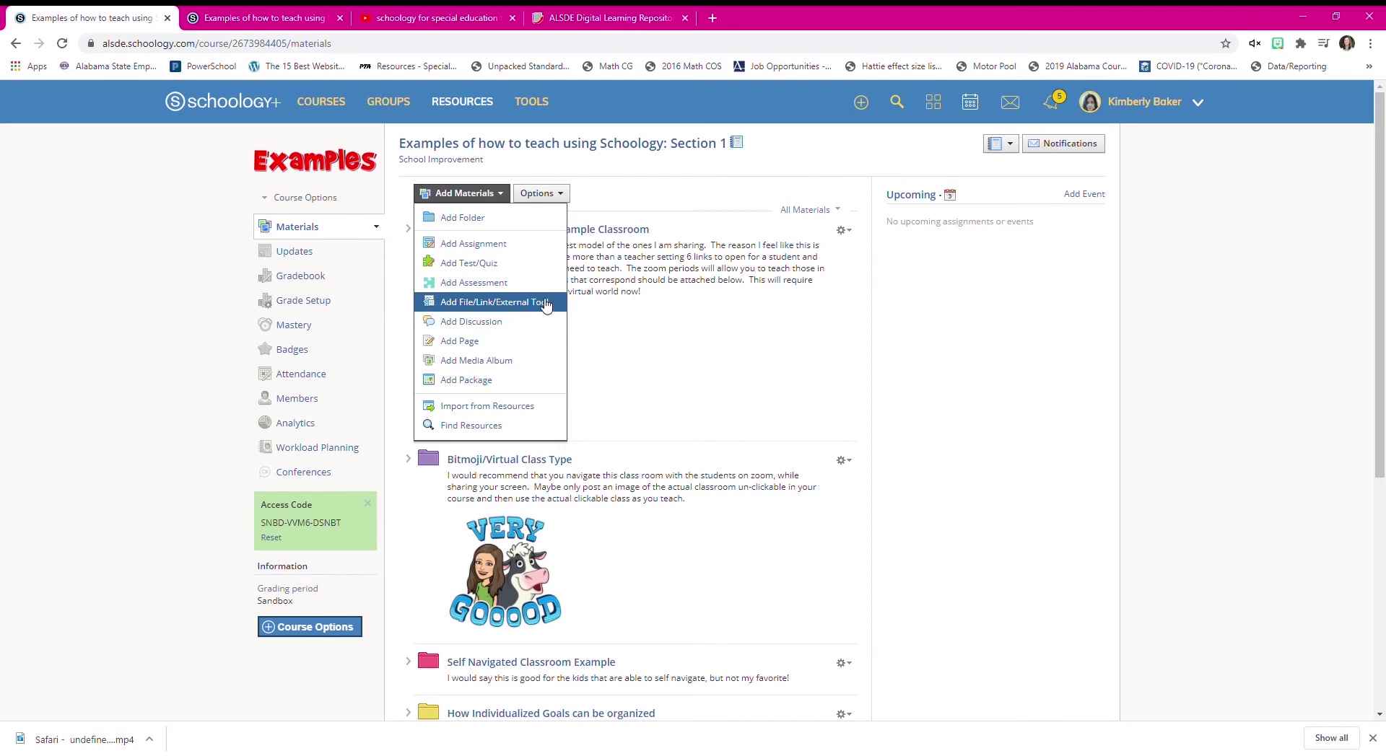
click(533, 245)
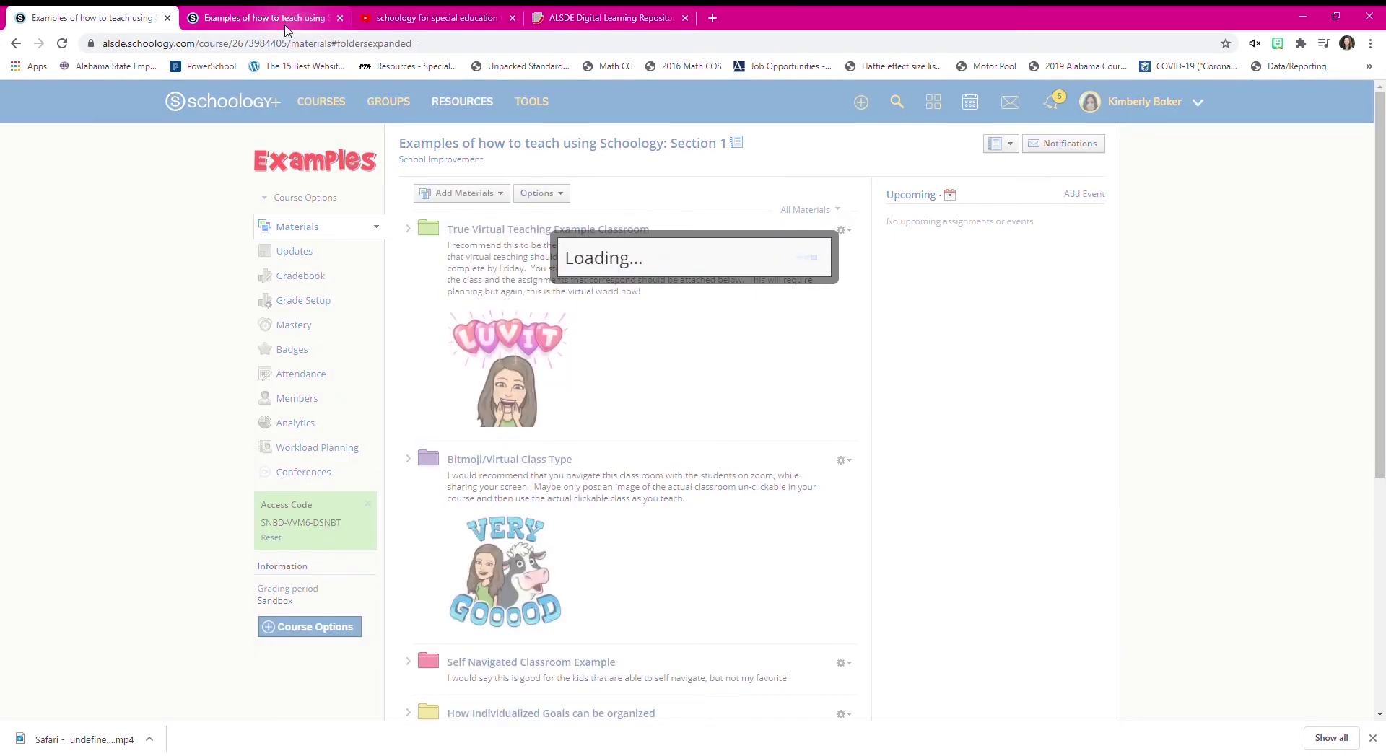
click(289, 23)
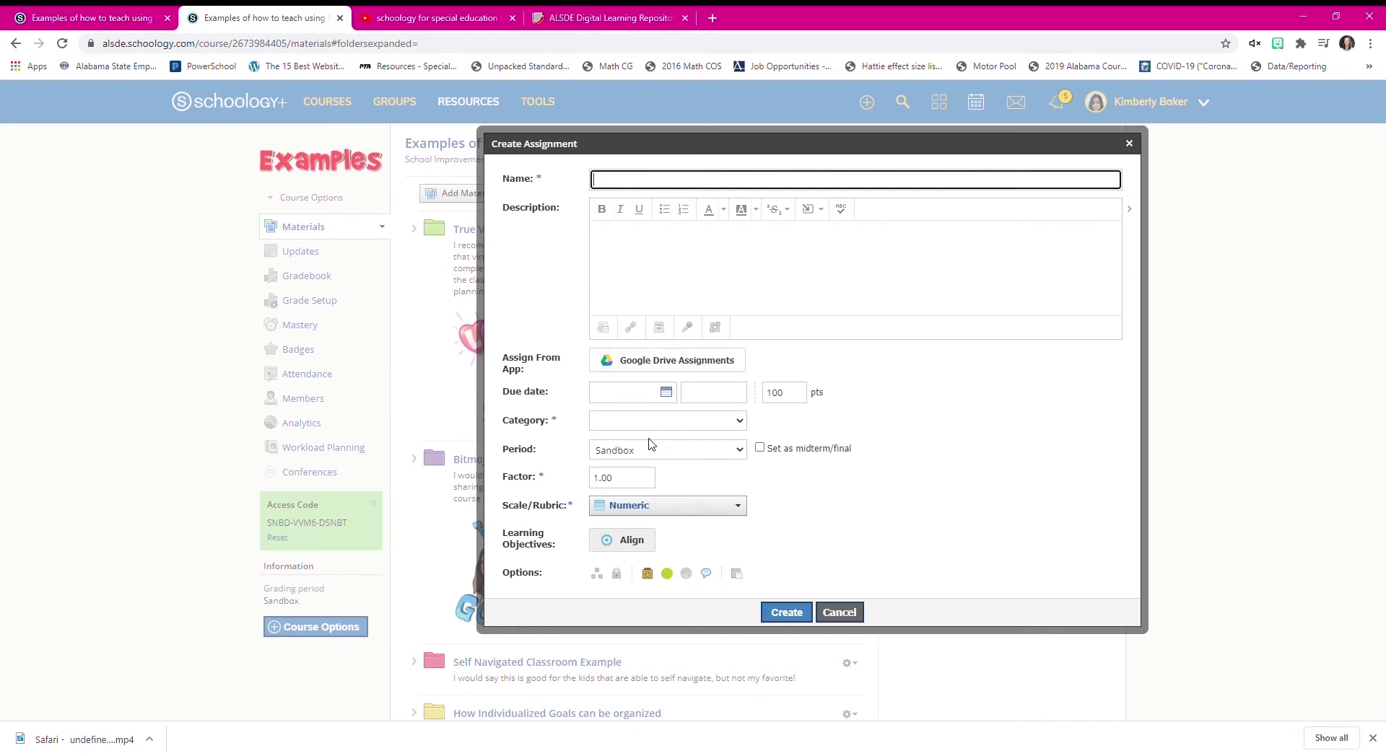
click(605, 581)
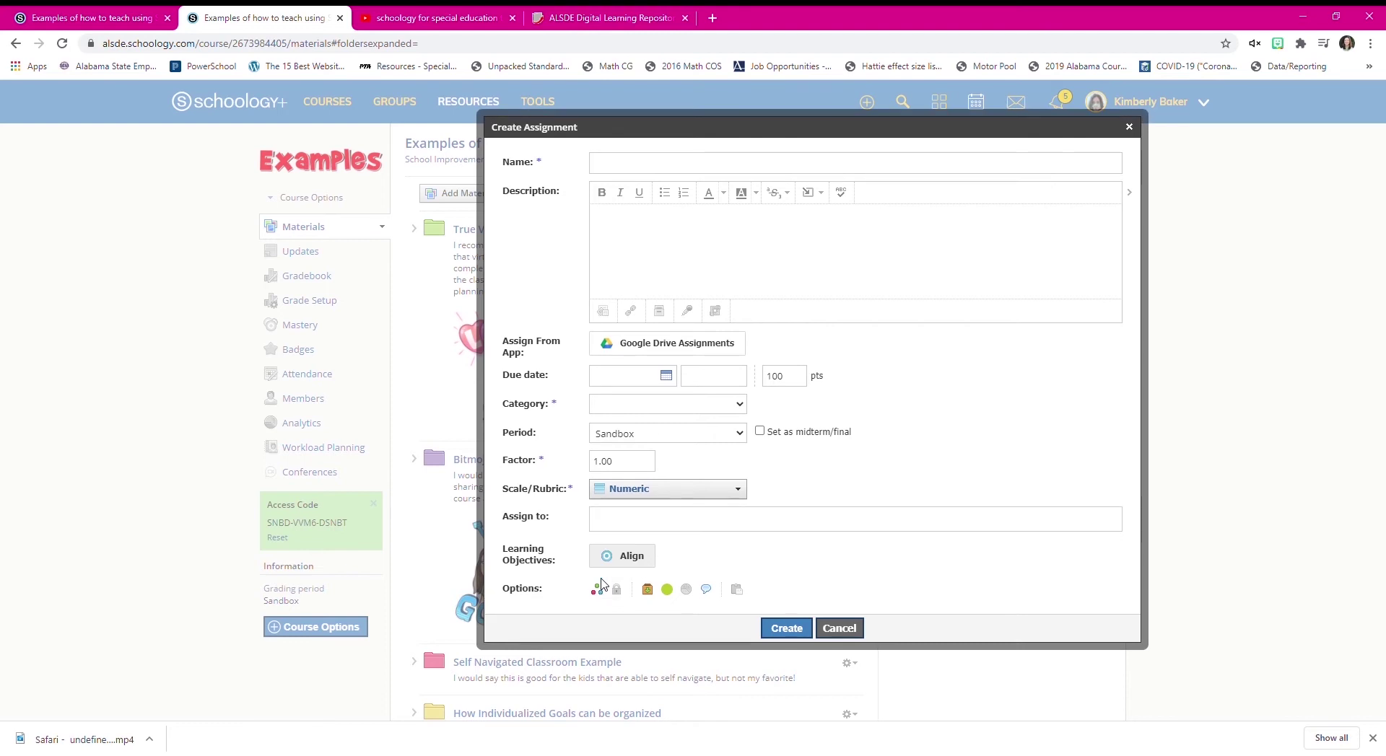
Look up a course member by first name as the assignee, and clear the entry
click(632, 530)
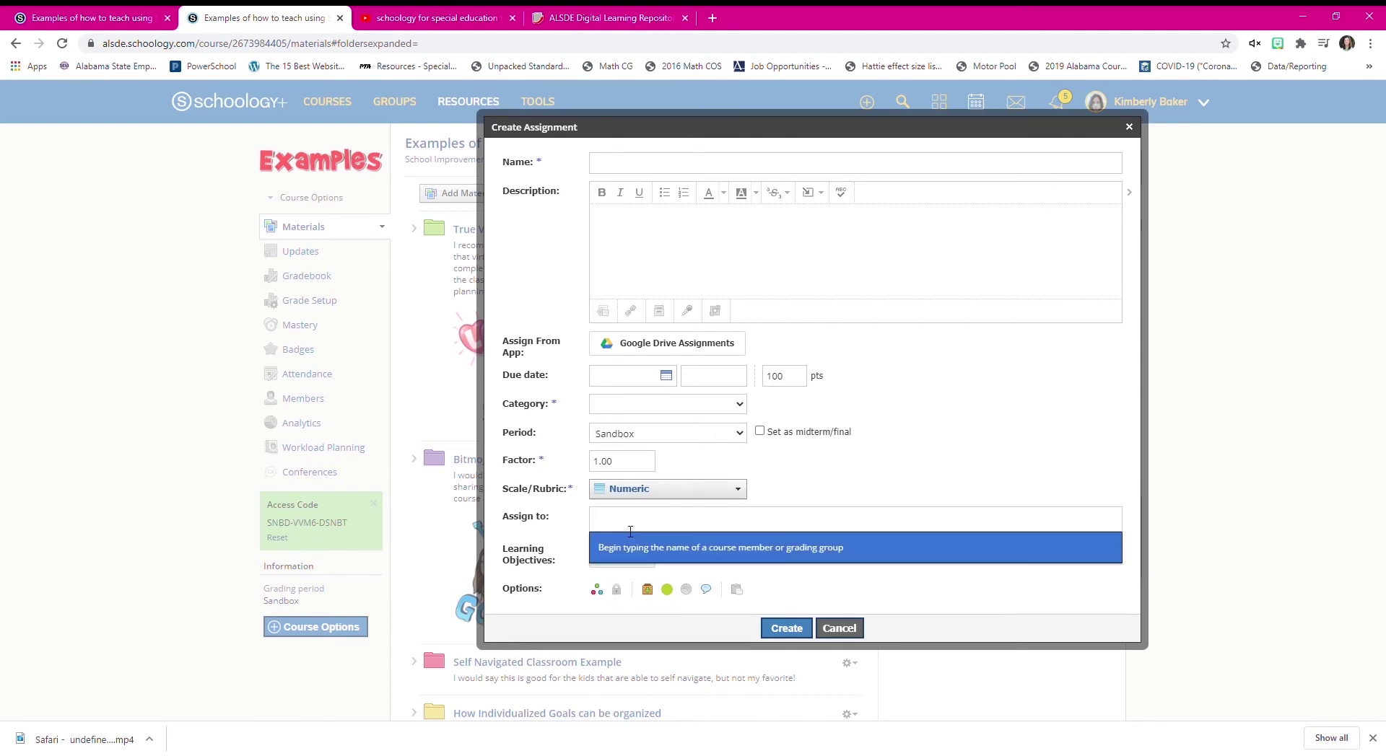
text(conswello)
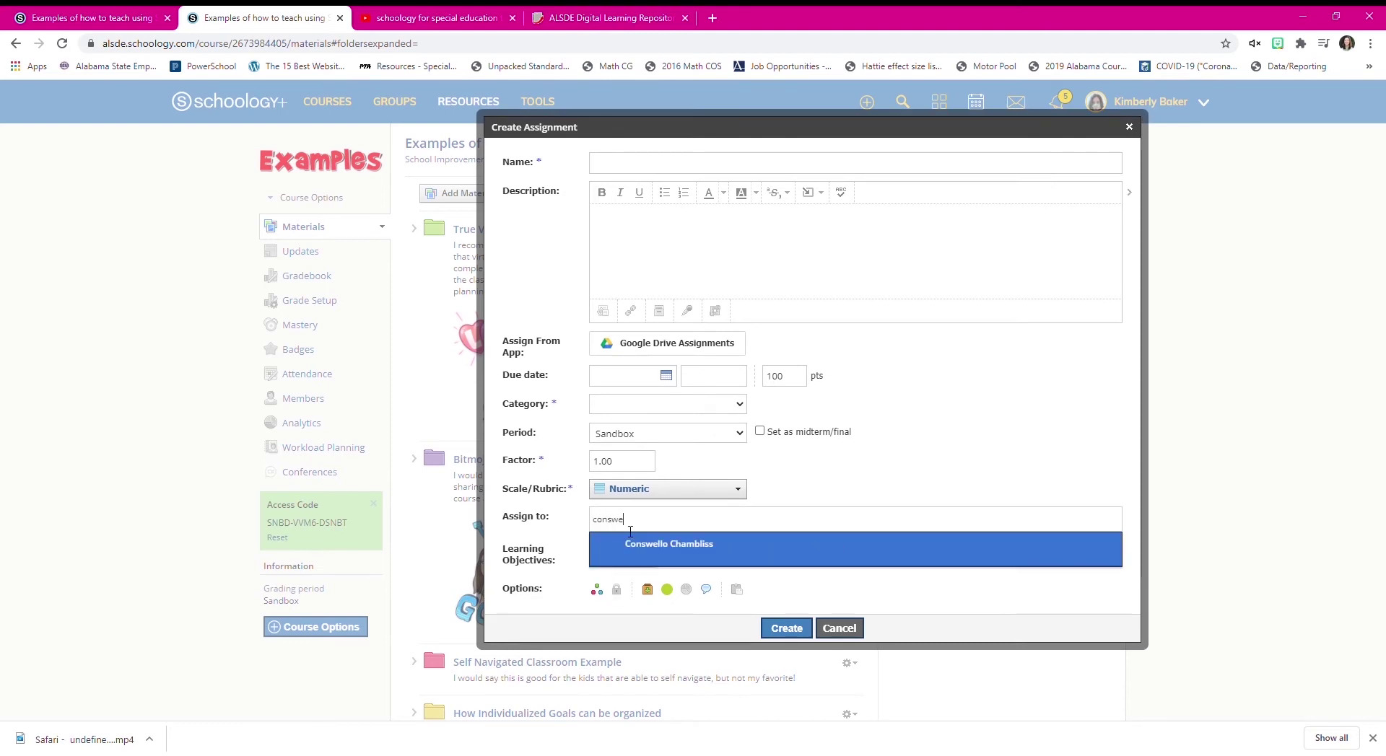
key(BackSpace)
key(BackSpace)
key(BackSpace)
key(BackSpace)
key(BackSpace)
key(BackSpace)
key(BackSpace)
key(BackSpace)
key(BackSpace)
Look up the Functional Goal Scheduling grading group as assignee with "function", clear the entry, and discard the new assignment
text(function)
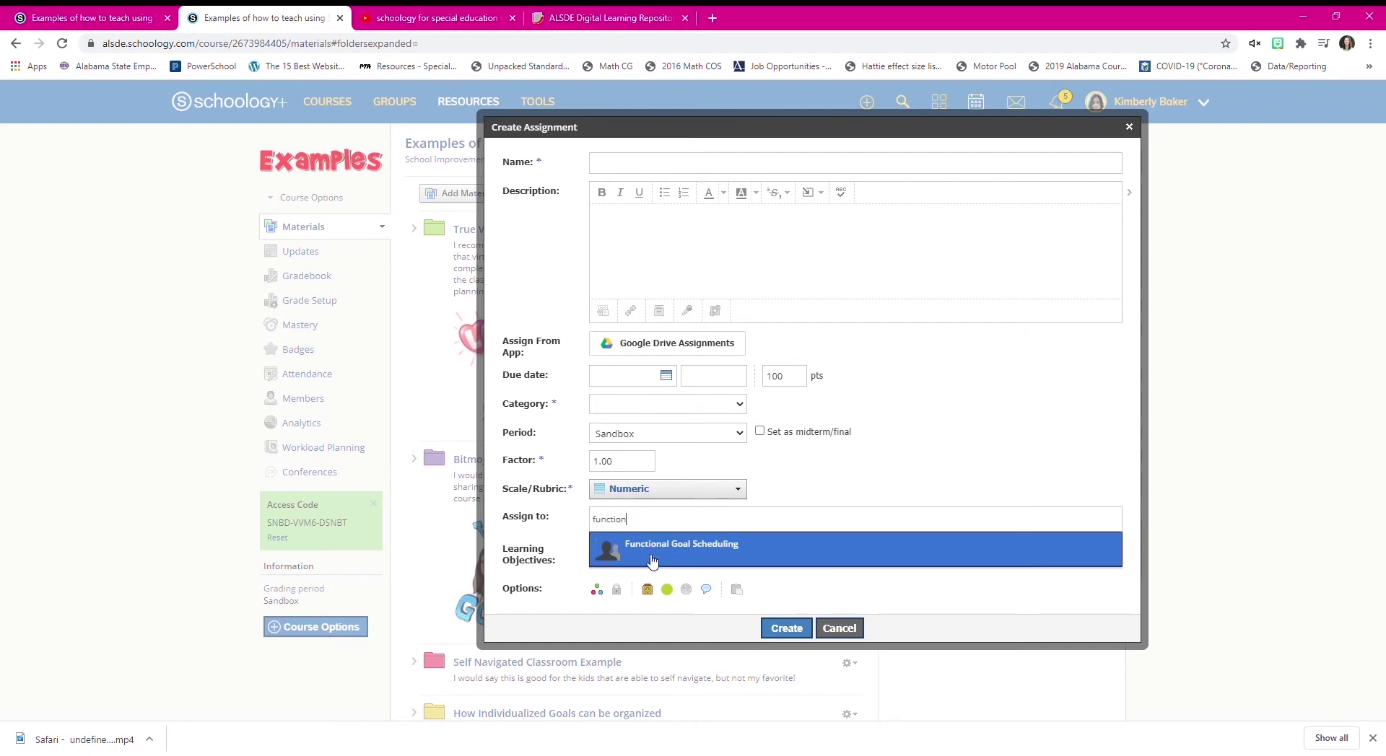
double_click(636, 529)
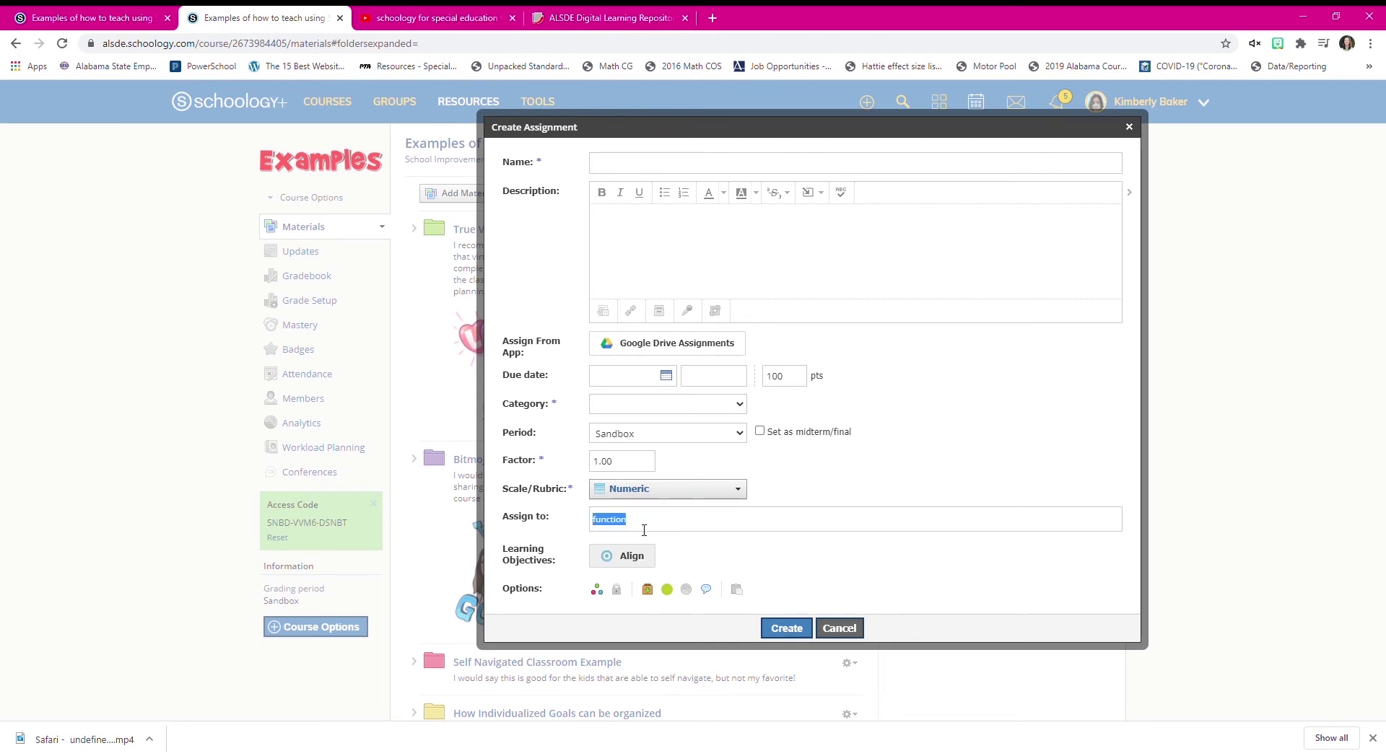
key(BackSpace)
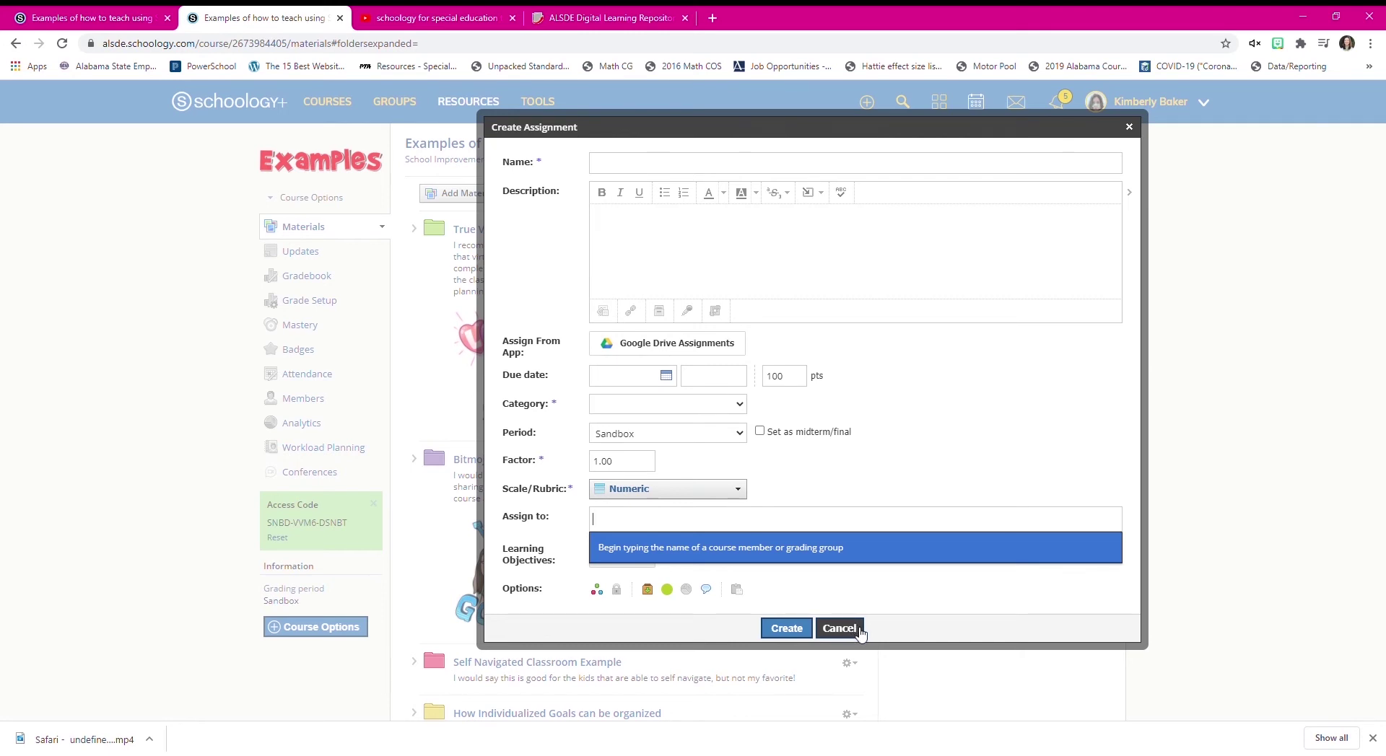
click(1136, 130)
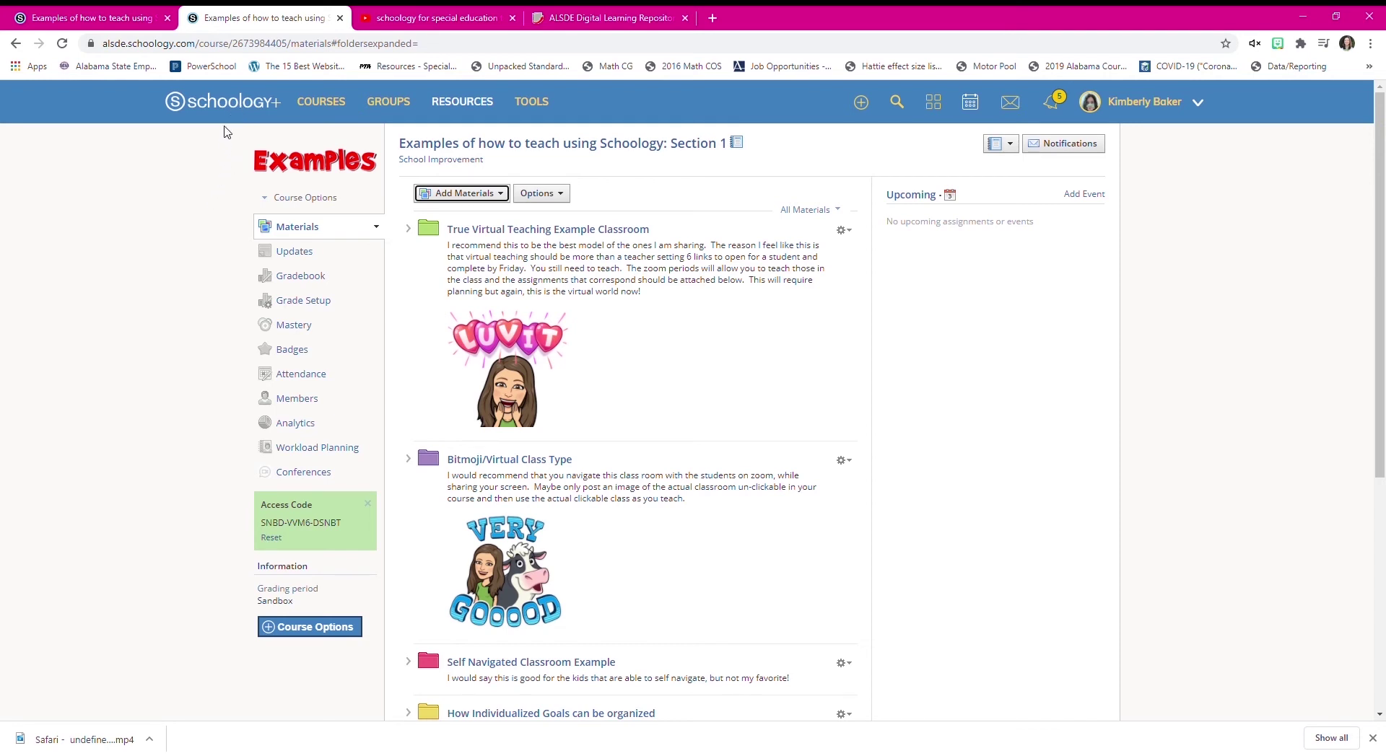
Switch to YouTube and review the video results for "schoology for special education teachers"
click(396, 22)
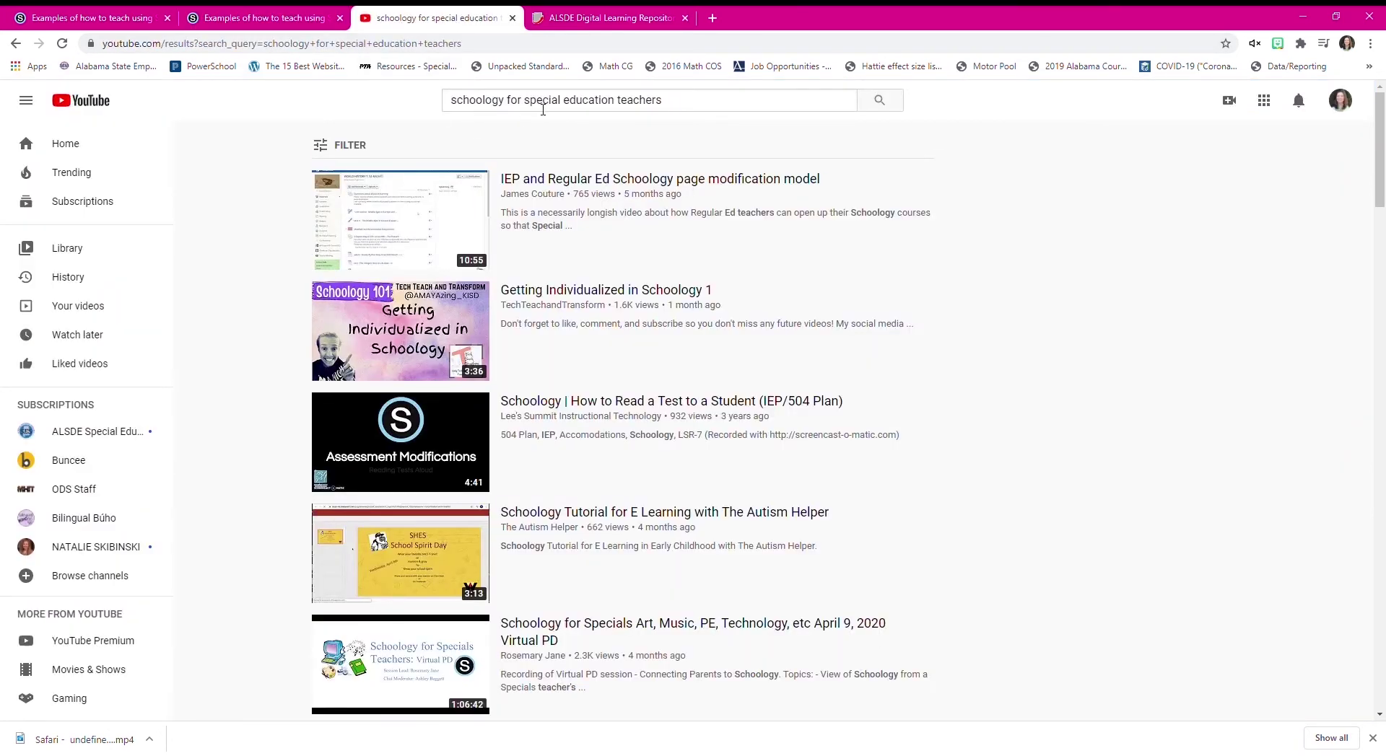
drag(452, 101, 670, 102)
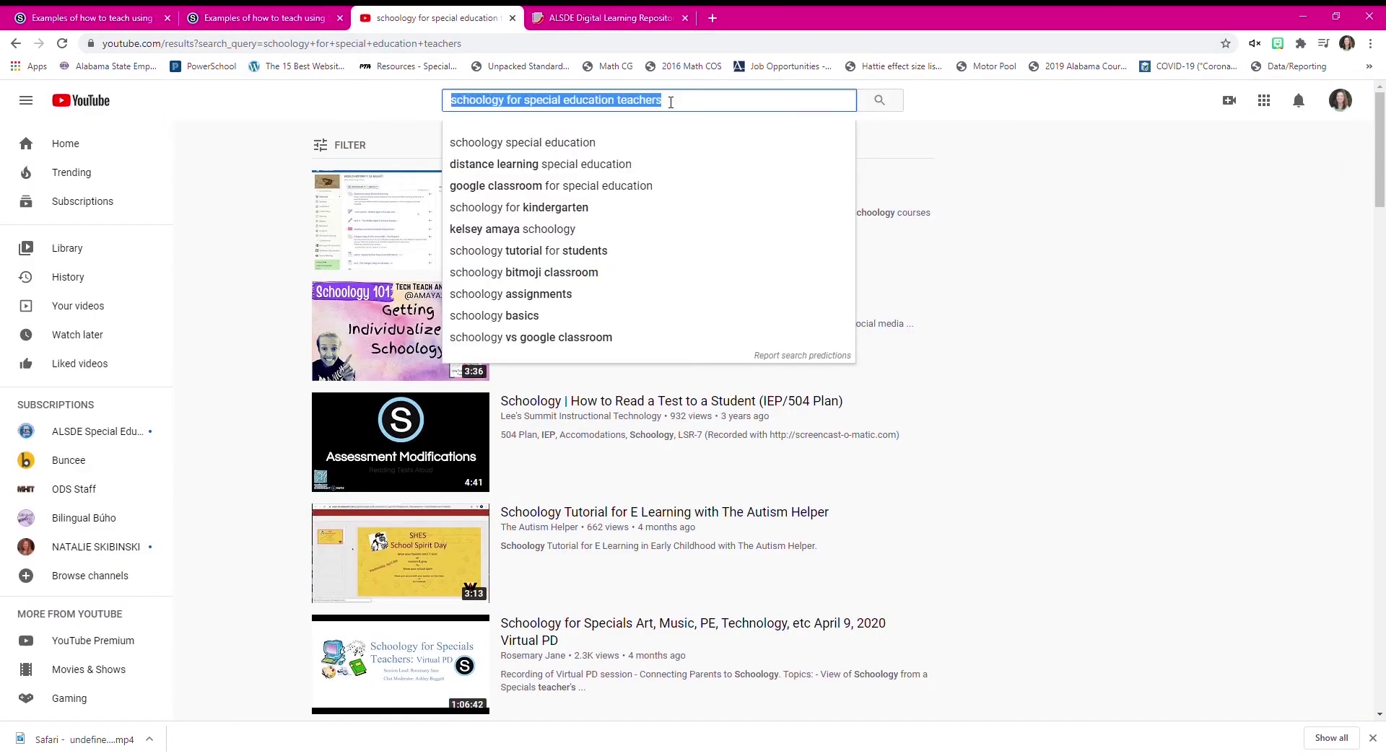
click(973, 154)
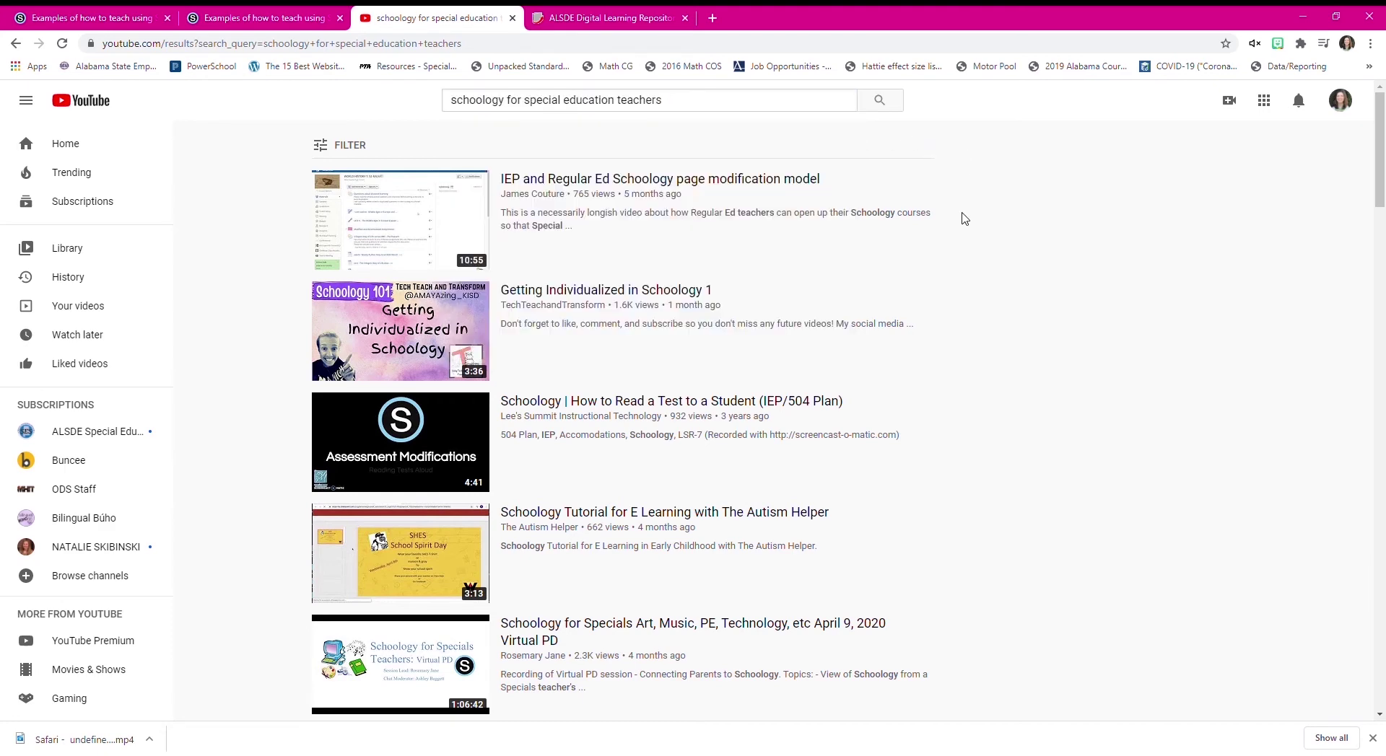
scroll(934, 260, down, 3)
scroll(933, 252, down, 7)
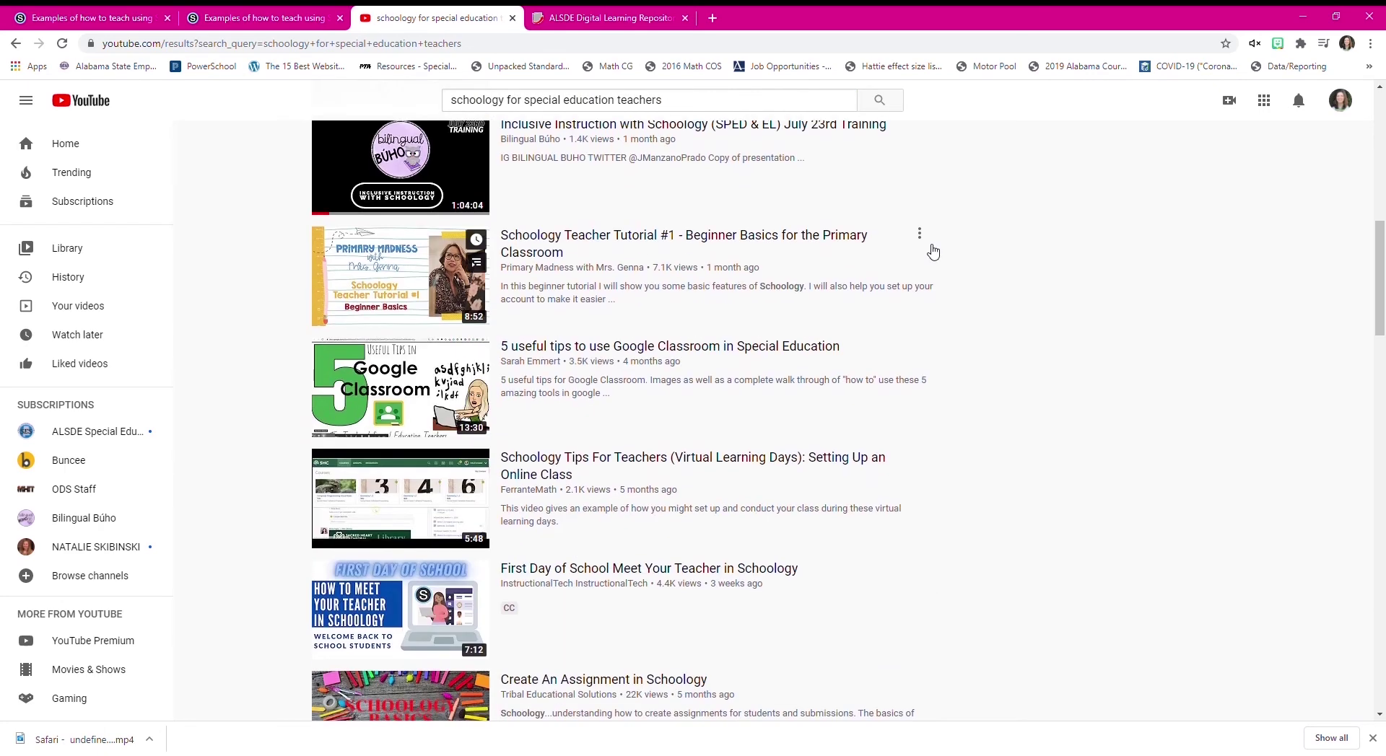
scroll(933, 251, down, 2)
scroll(933, 252, down, 2)
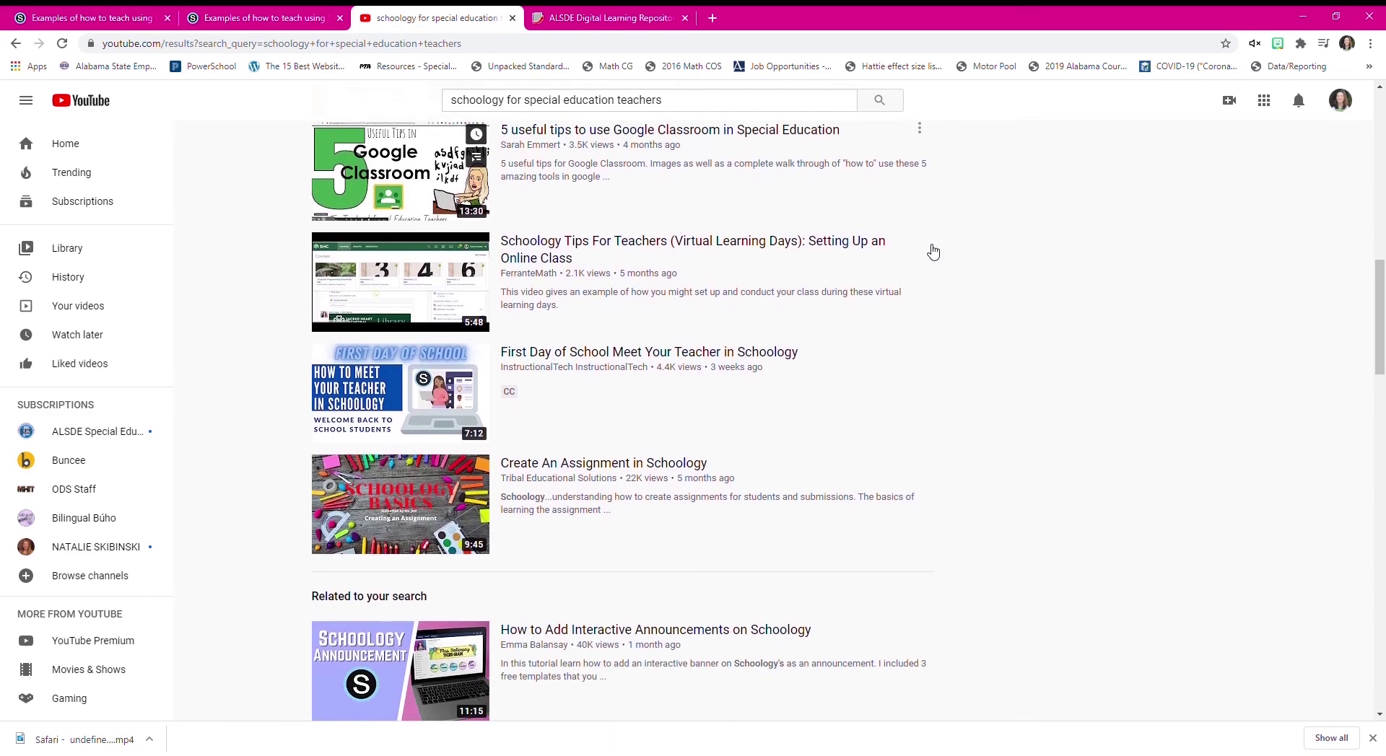
scroll(929, 245, up, 8)
scroll(930, 245, up, 6)
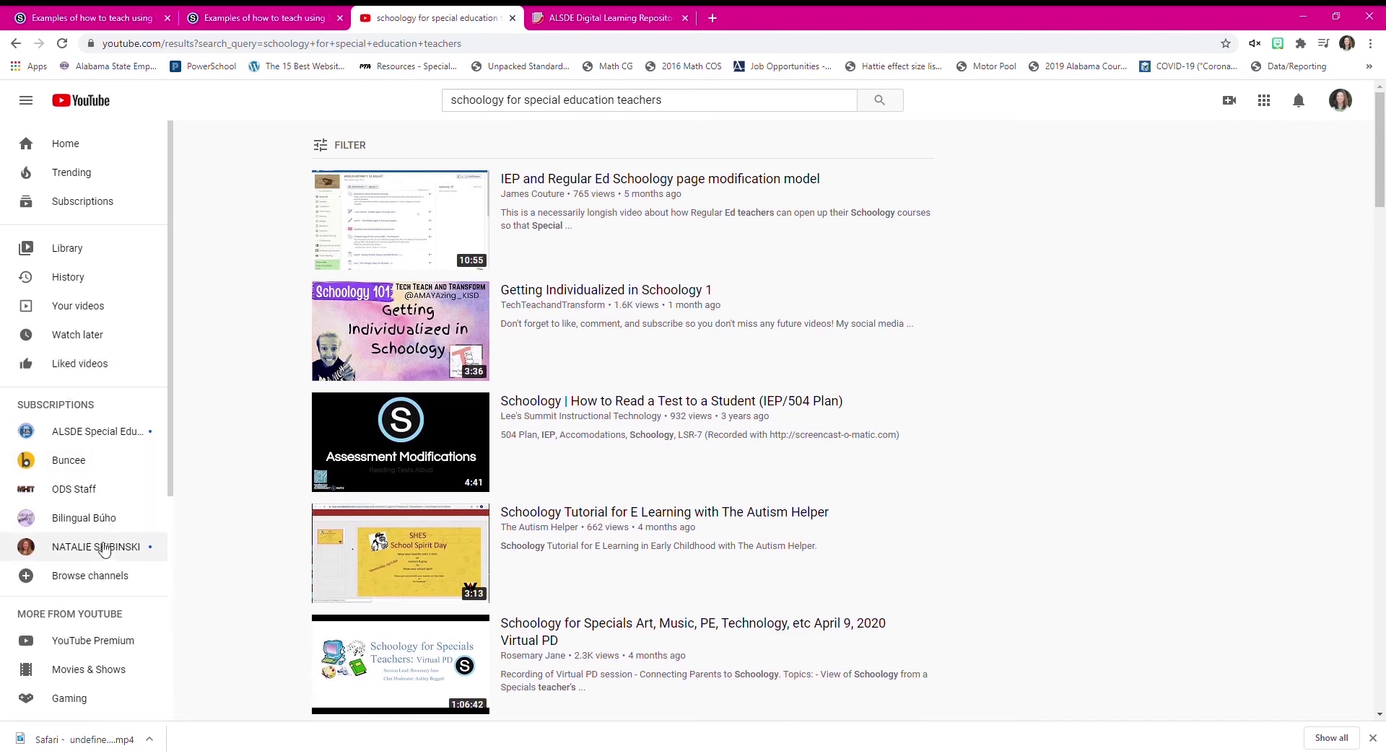
Browse the uploaded videos of the subscribed Bilingual Búho channel and of the teacher's channel listed below it
click(92, 530)
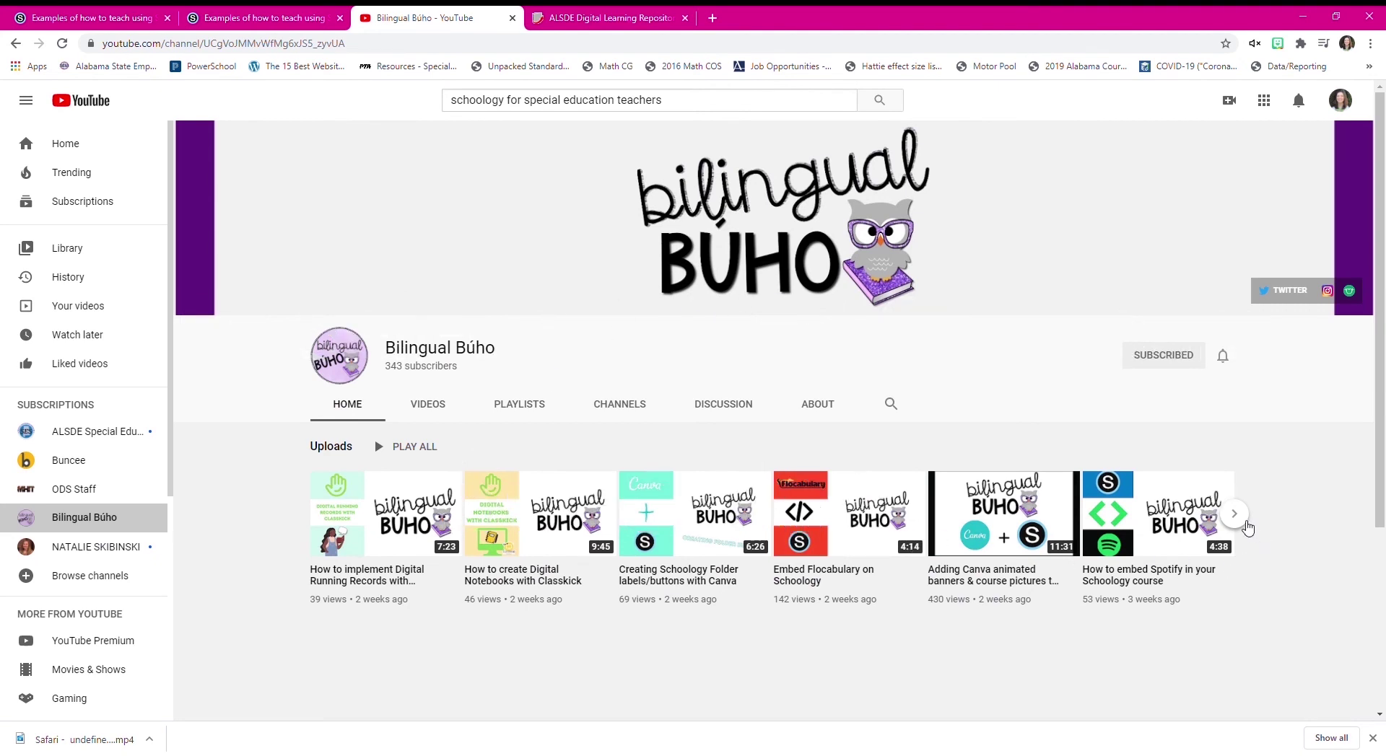
click(1242, 524)
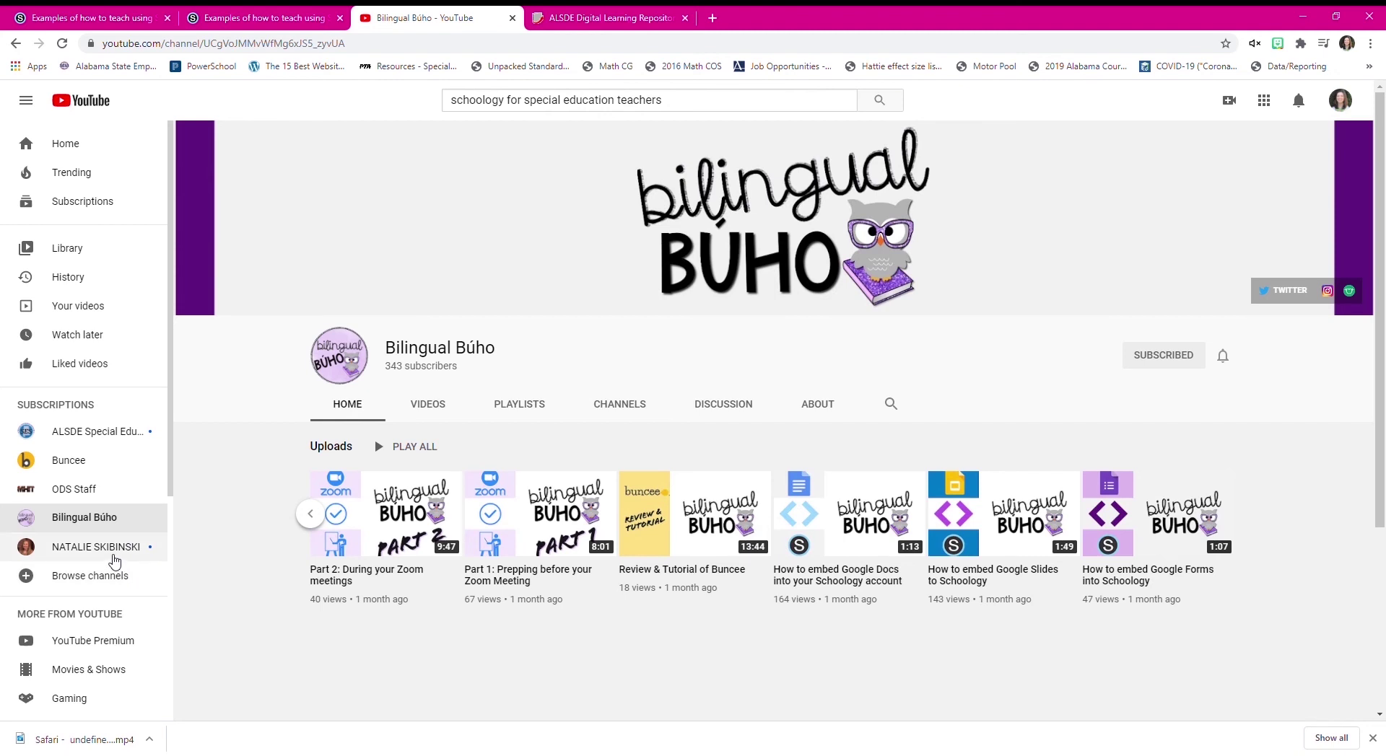
click(114, 554)
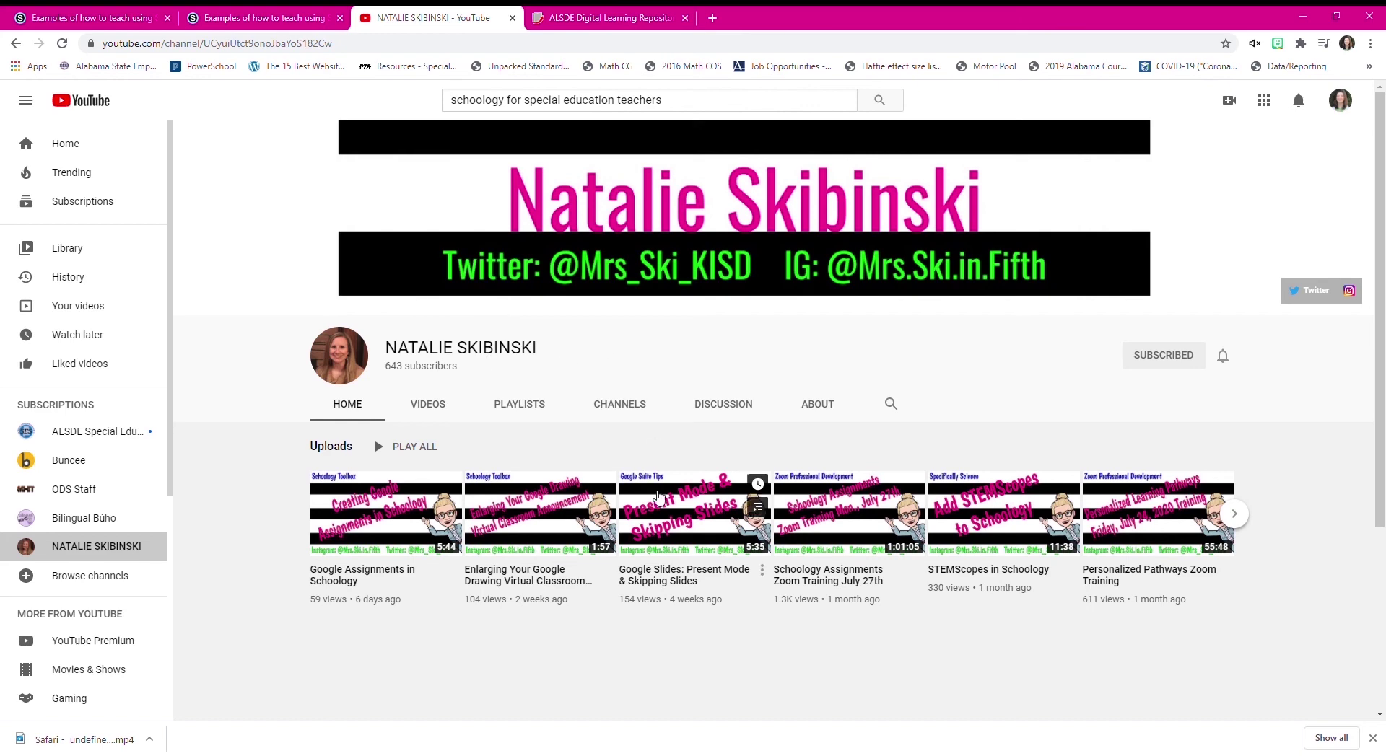
click(1234, 514)
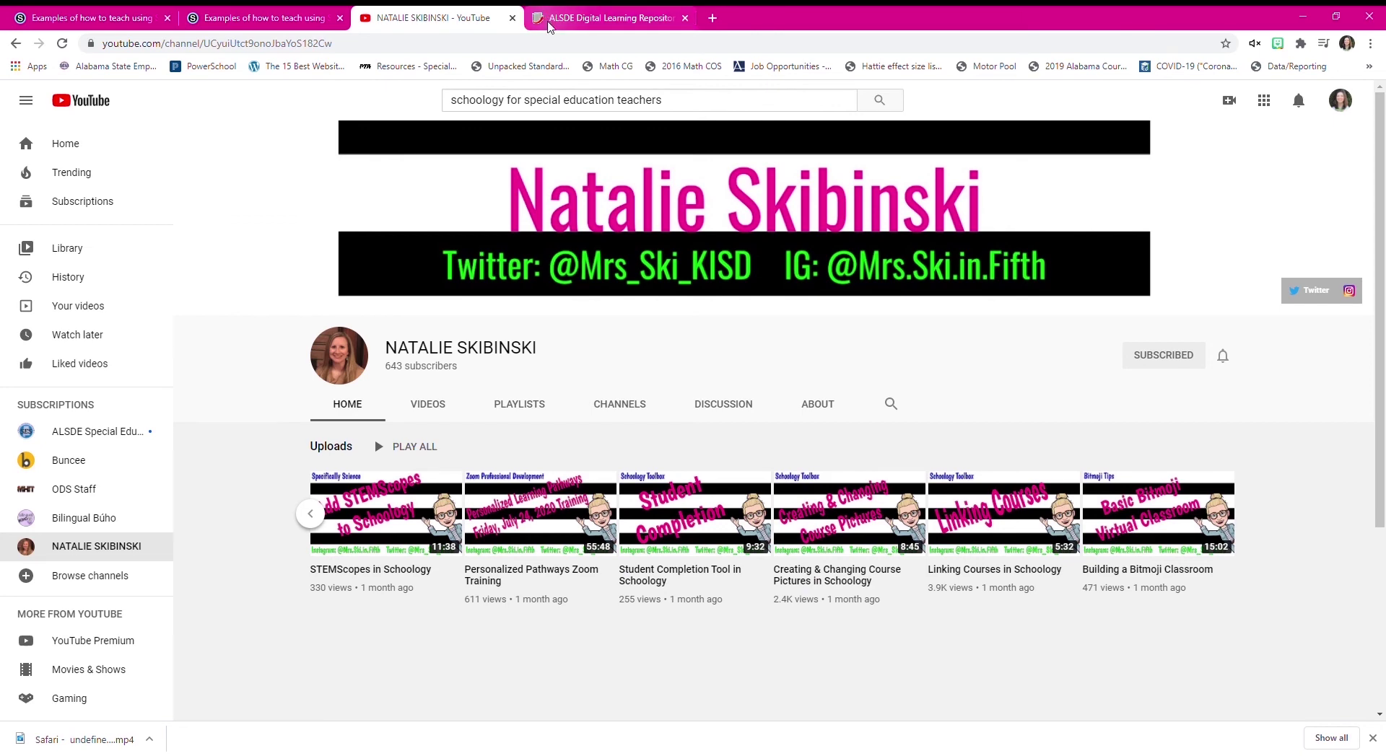
Switch to the ALSDE Digital Learning Repository binder in LiveBinders
click(554, 22)
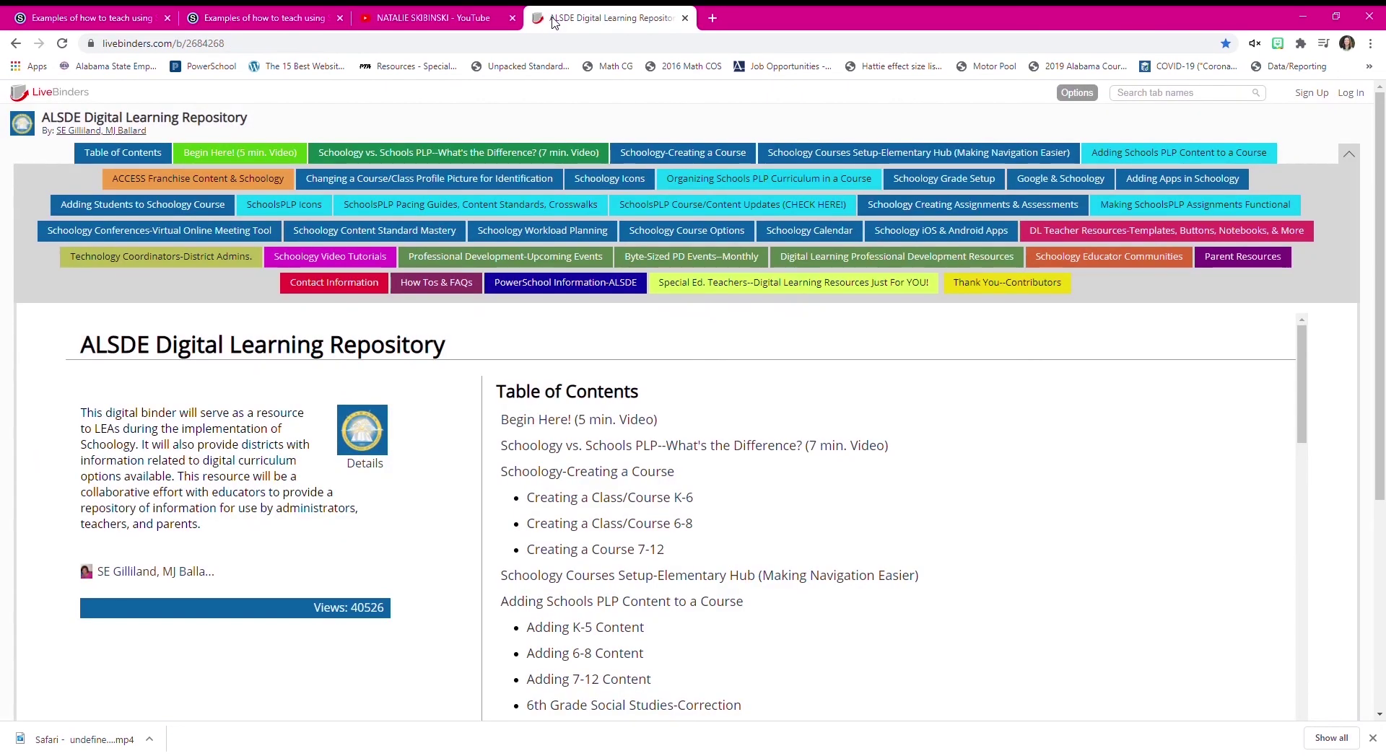